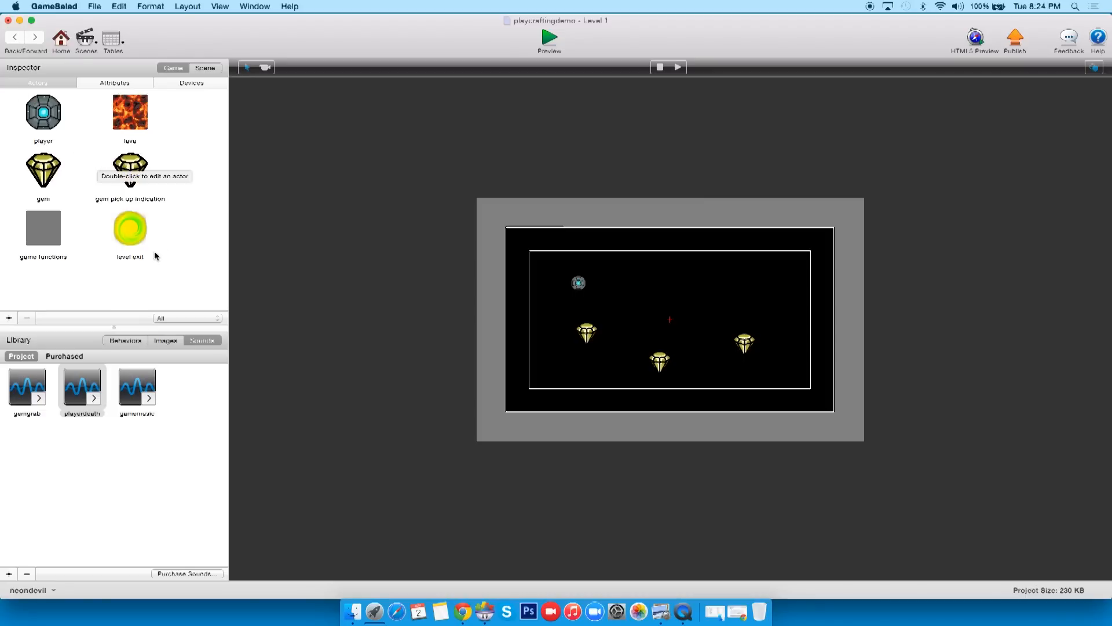
Add a Play Sound behavior using playerdeath to the level exit actor and set its pitch to 1.5
double_click(134, 232)
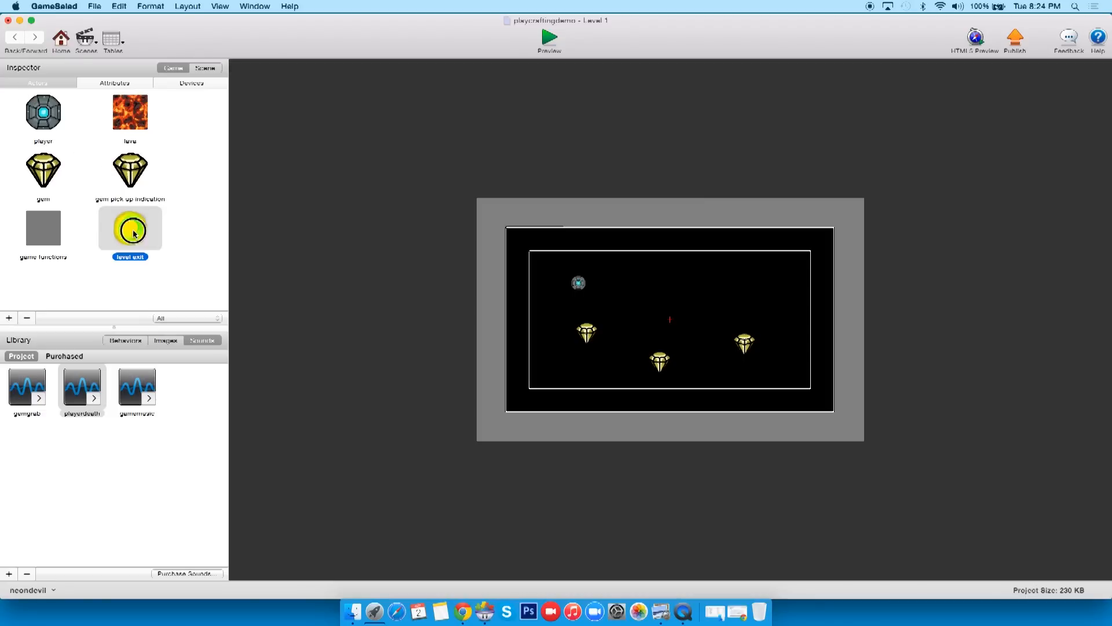
drag(62, 443, 341, 178)
click(295, 192)
click(292, 208)
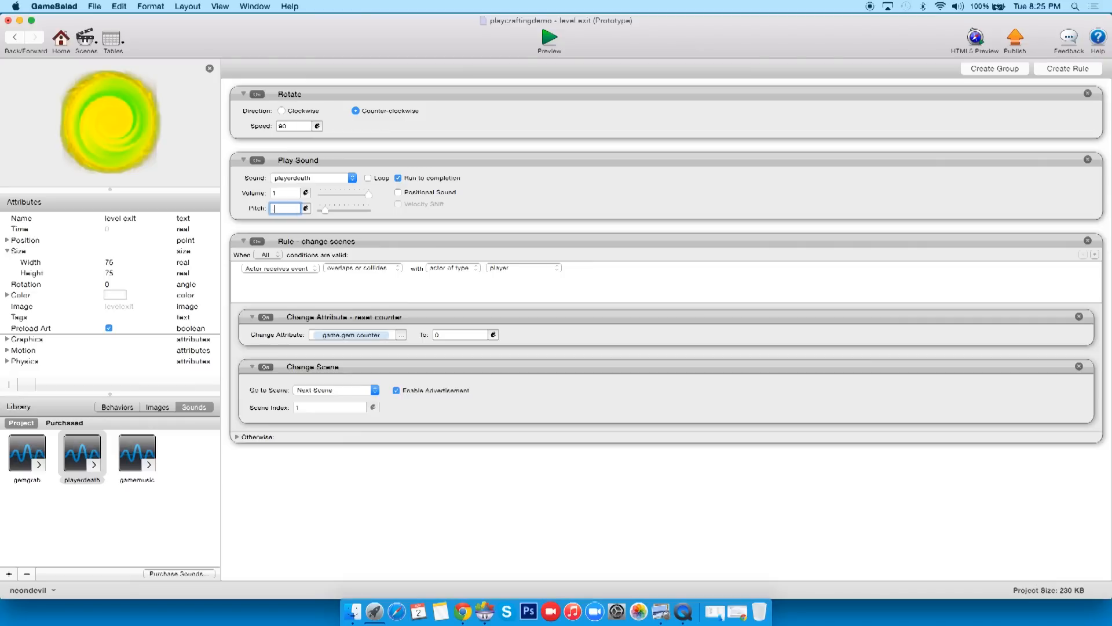
text(.5)
key(Return)
Preview Level 1 and steer the player through all the gems to test the level exit's sound
click(557, 46)
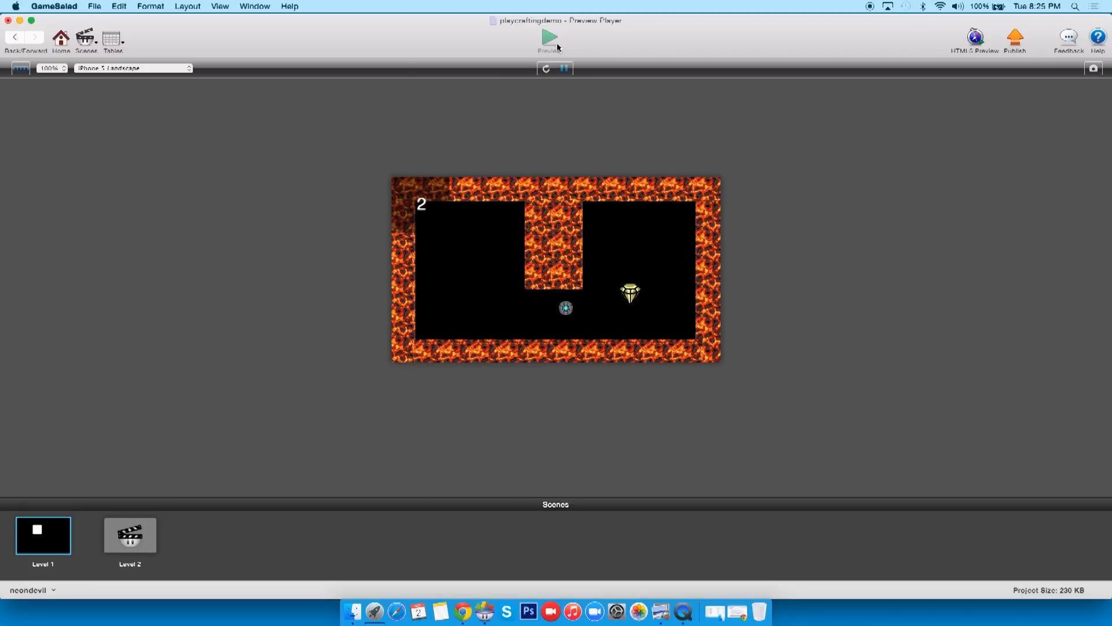
key(Right)
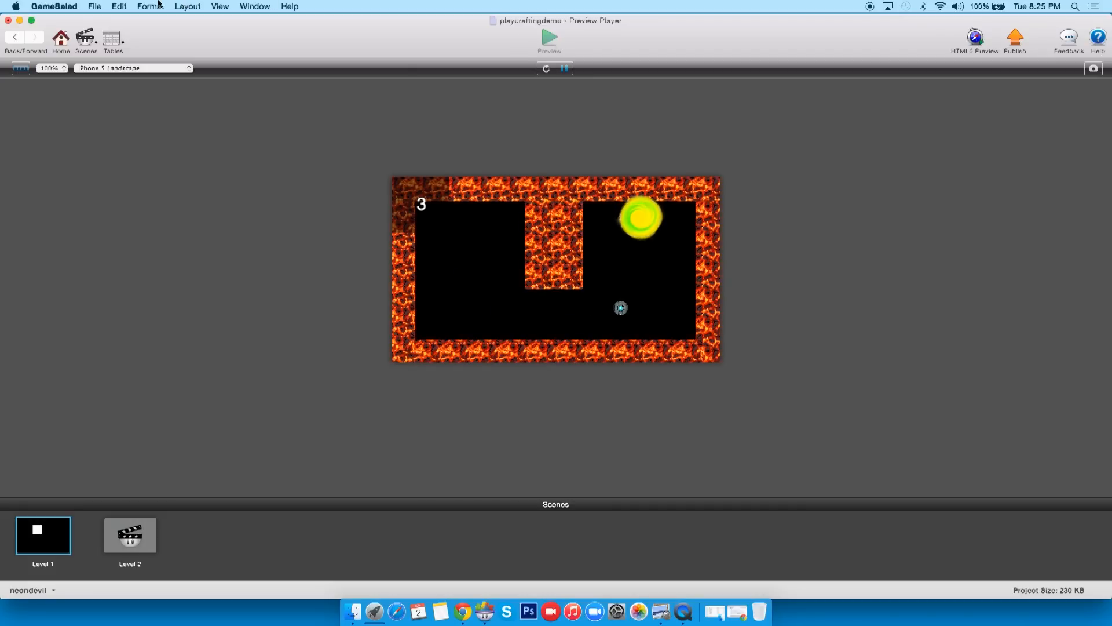
click(15, 39)
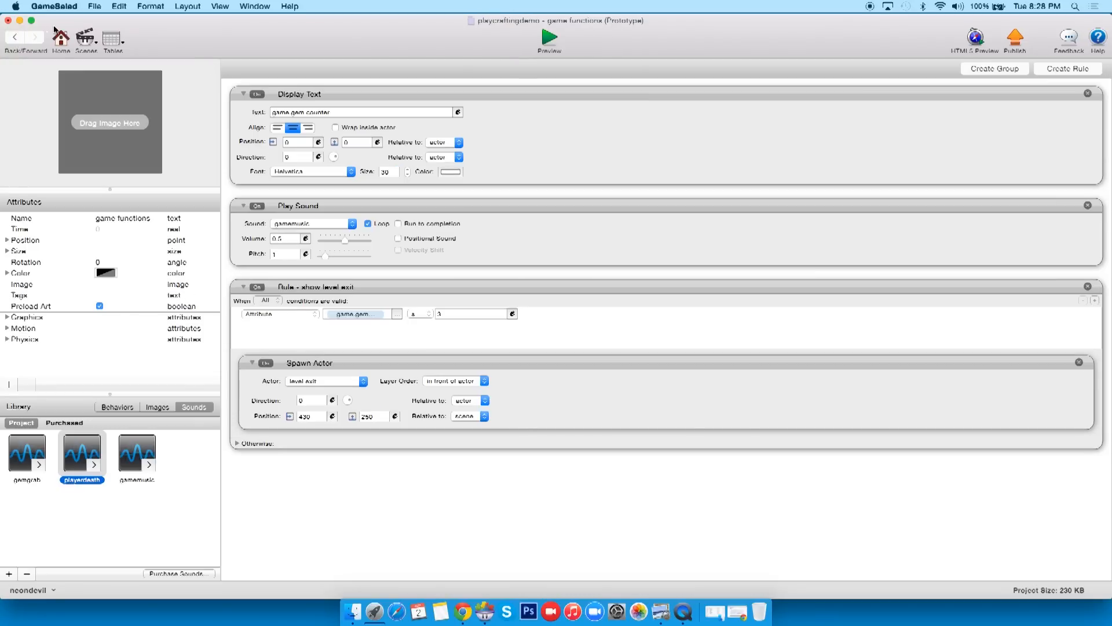
Change the condition of the player actor's go up rule from a key event to touch is inside
click(15, 38)
double_click(56, 123)
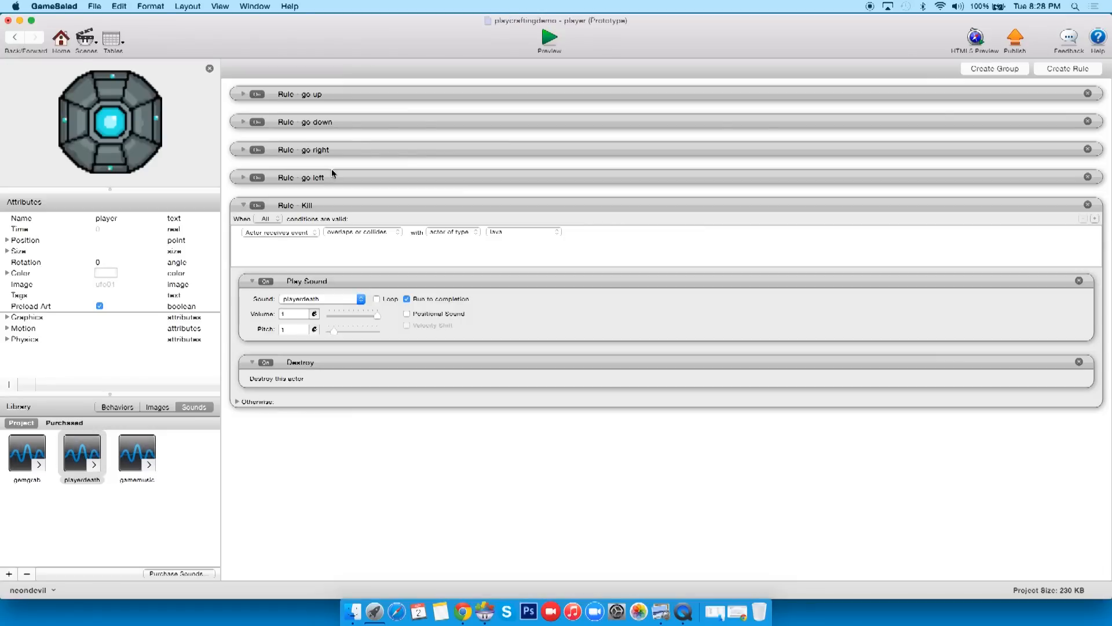
click(244, 205)
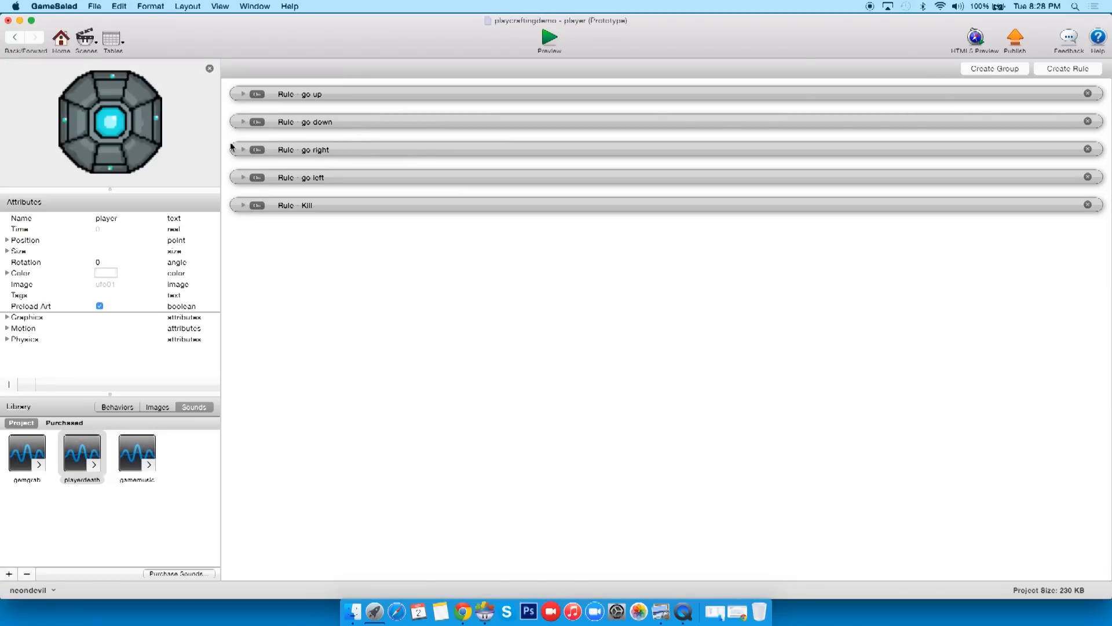
click(244, 94)
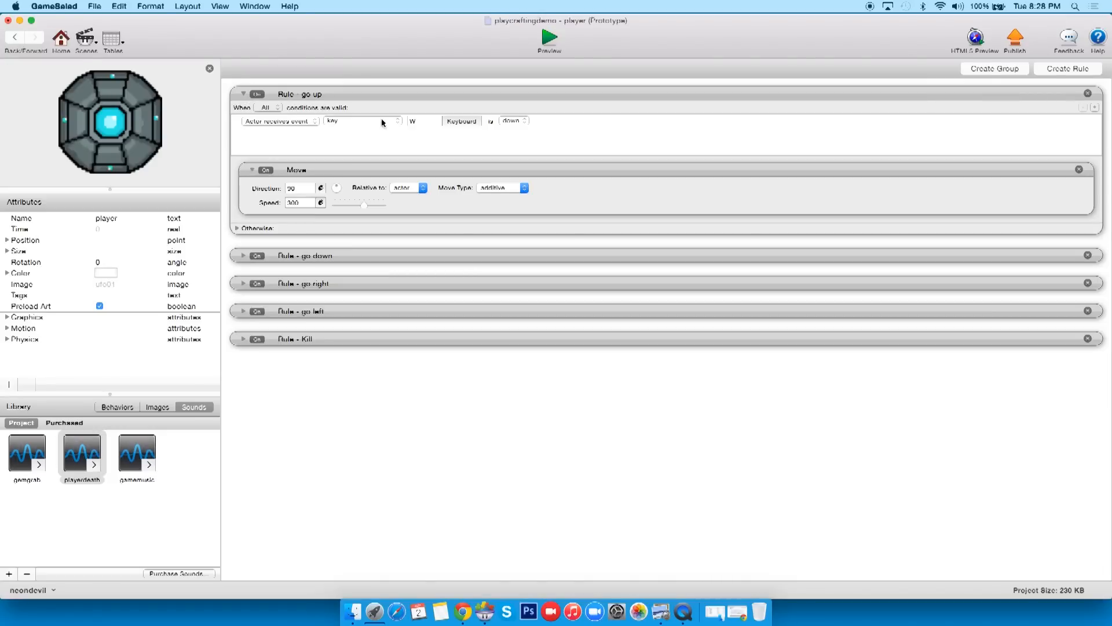
click(382, 122)
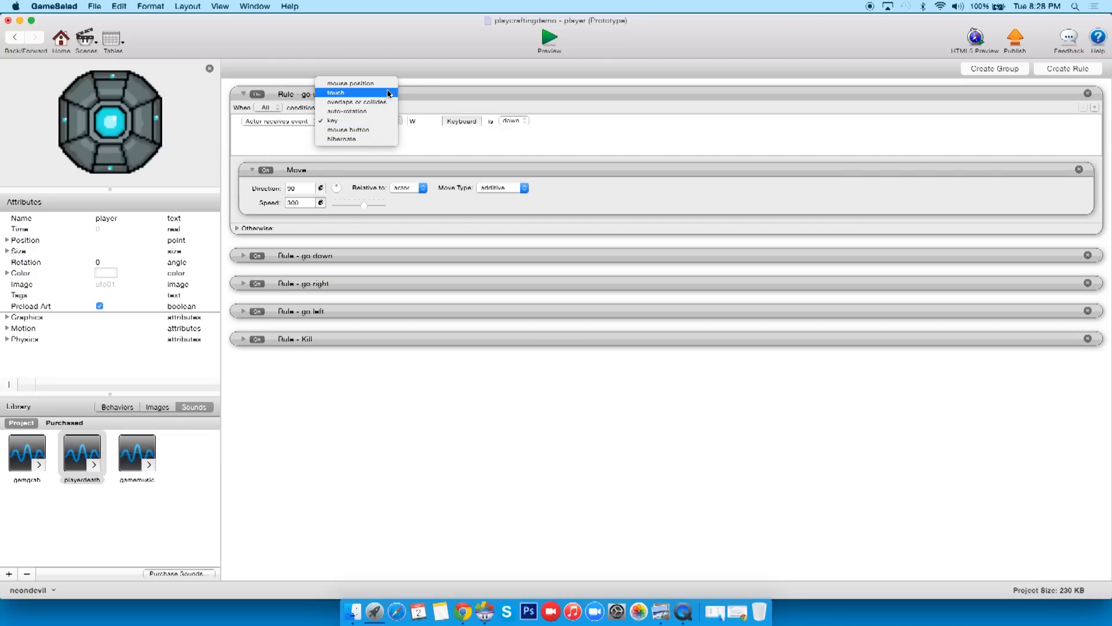
click(389, 93)
click(439, 122)
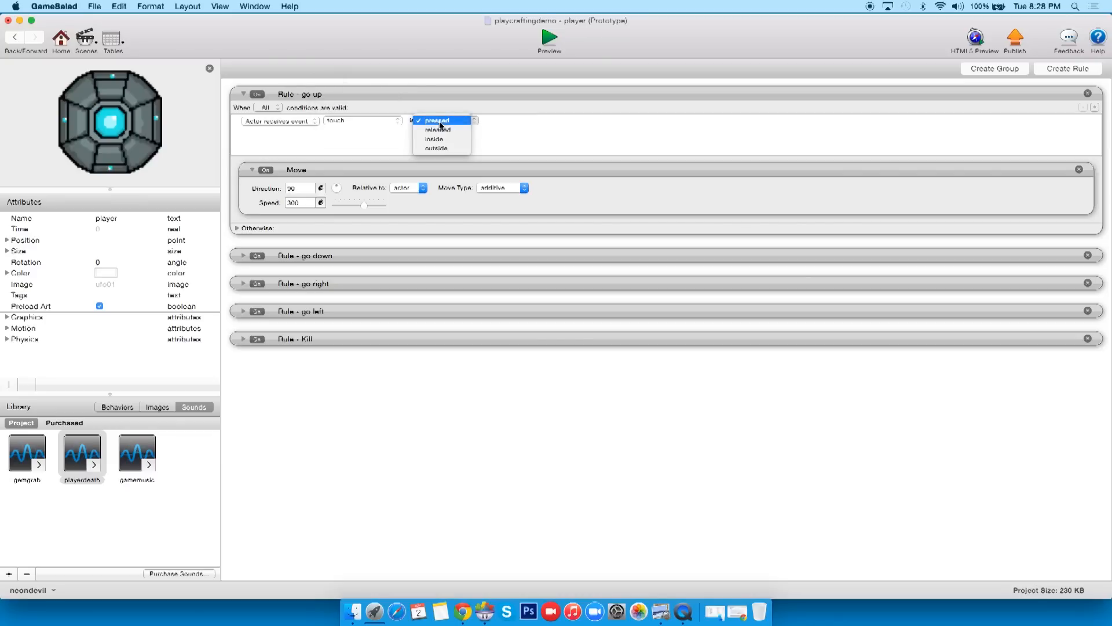
Preview Level 1 and test the touch control on the player
click(548, 42)
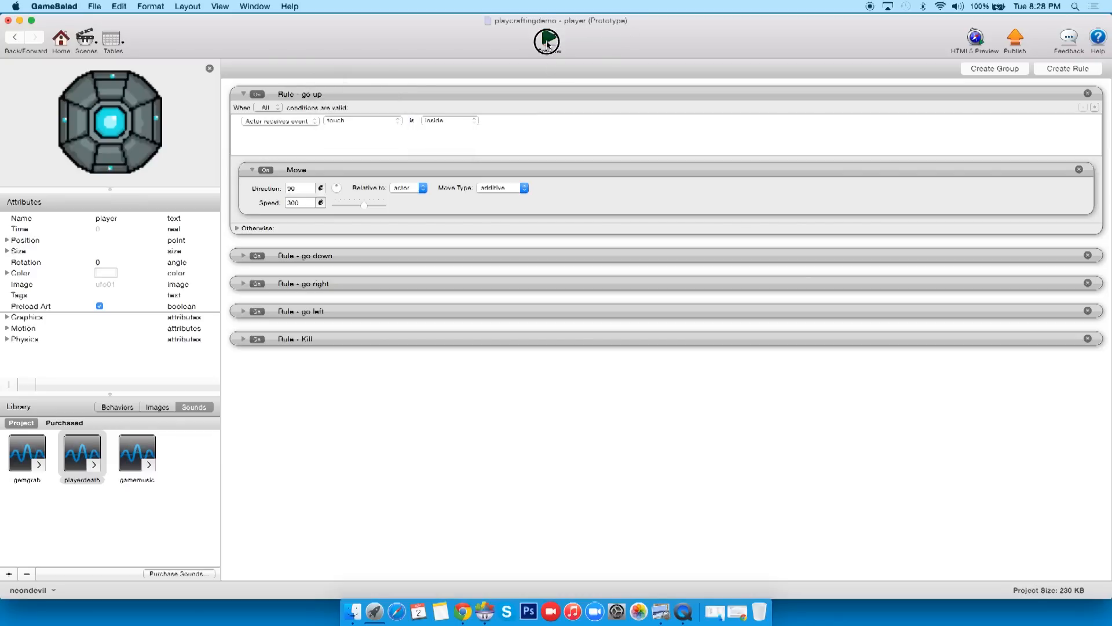
click(465, 233)
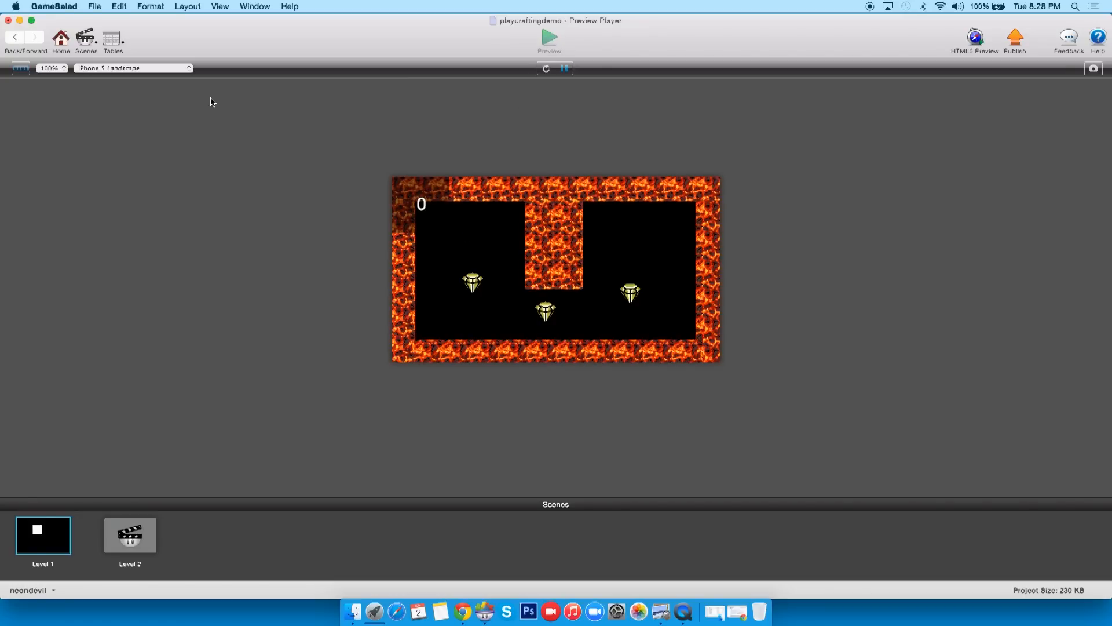
click(13, 37)
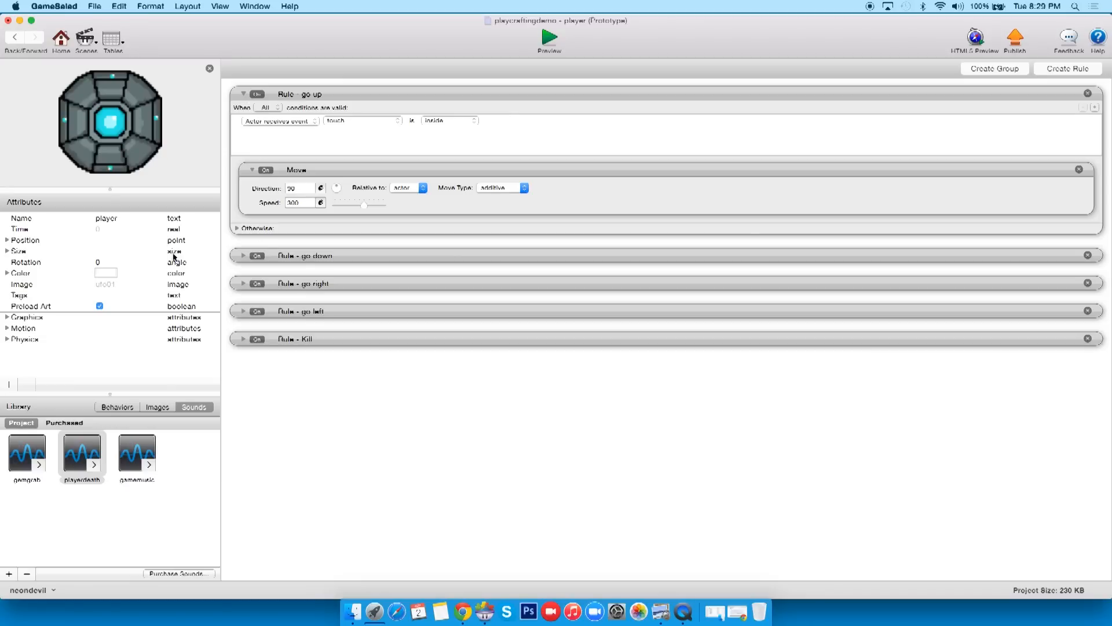
Create a new actor in Level 1 and name it explosion
click(15, 38)
click(9, 318)
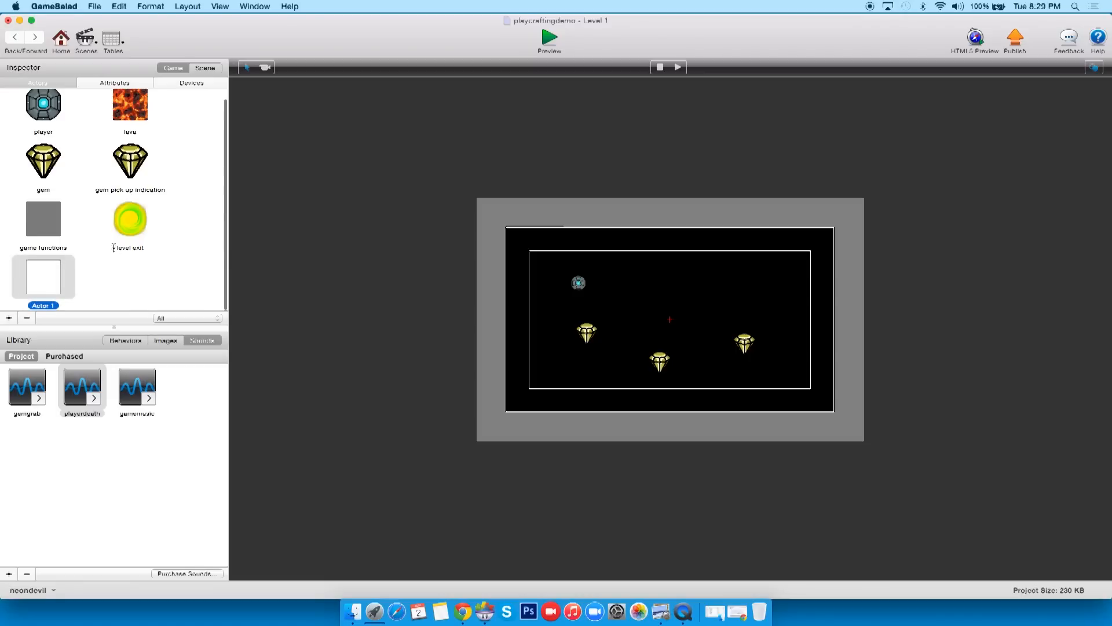
click(61, 302)
click(55, 305)
text(explosion)
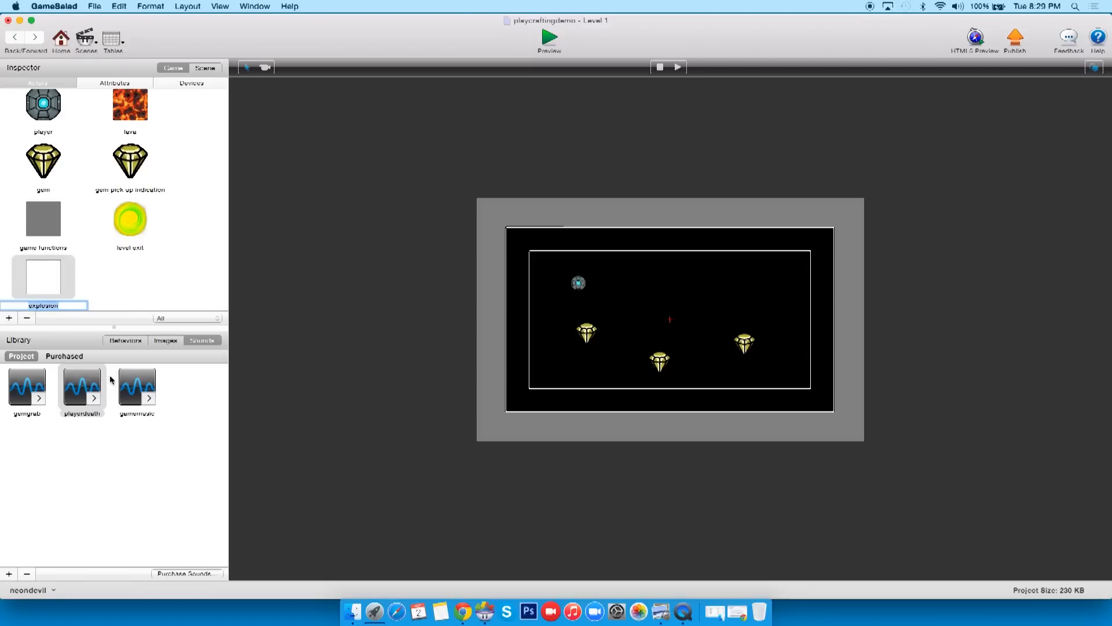
click(62, 332)
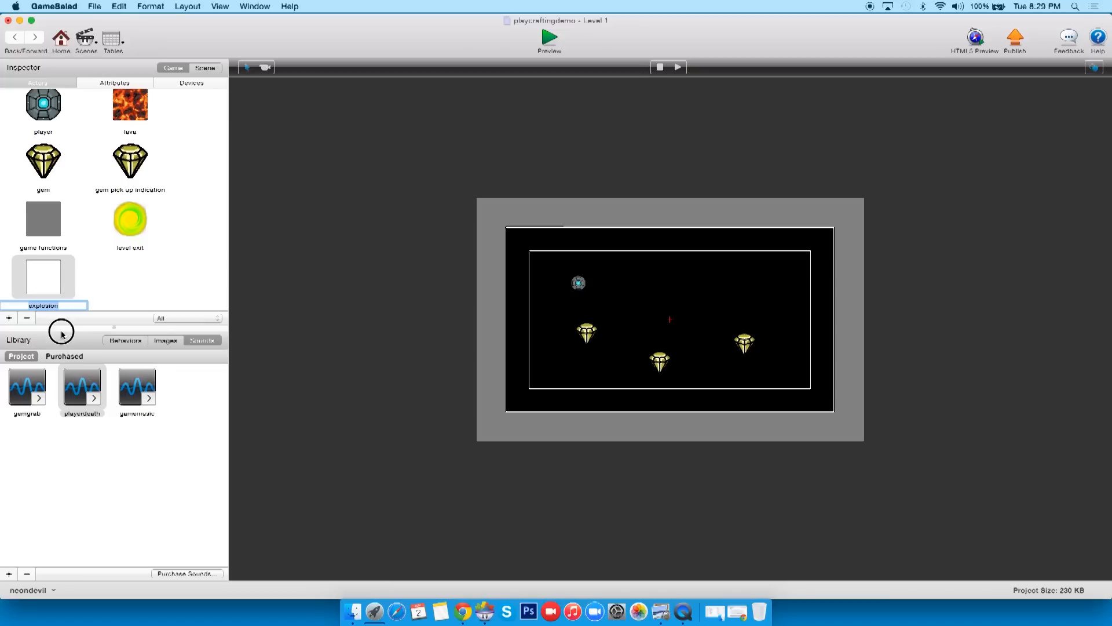
Import explosion.png from the Playcrafting Assets folder and assign it as the explosion actor's image
click(164, 341)
click(12, 566)
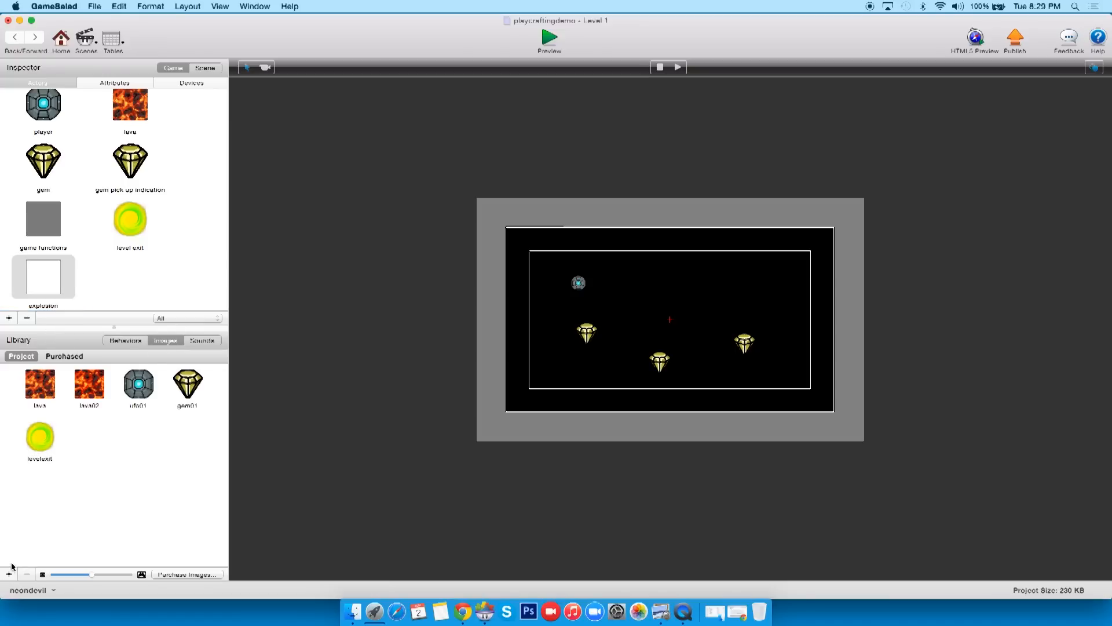
click(9, 574)
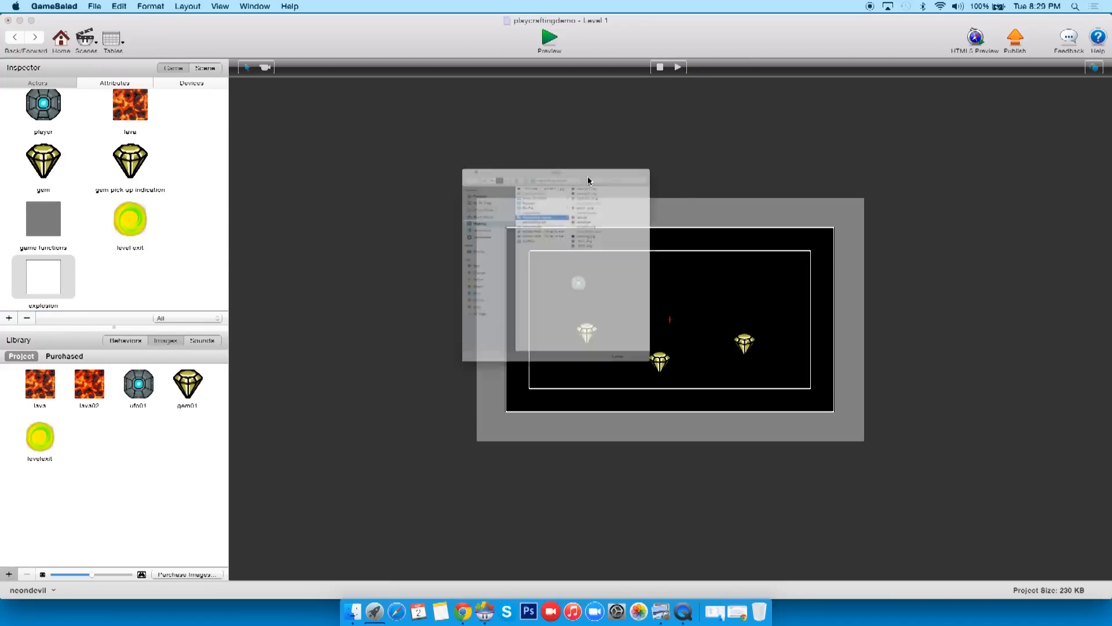
double_click(608, 117)
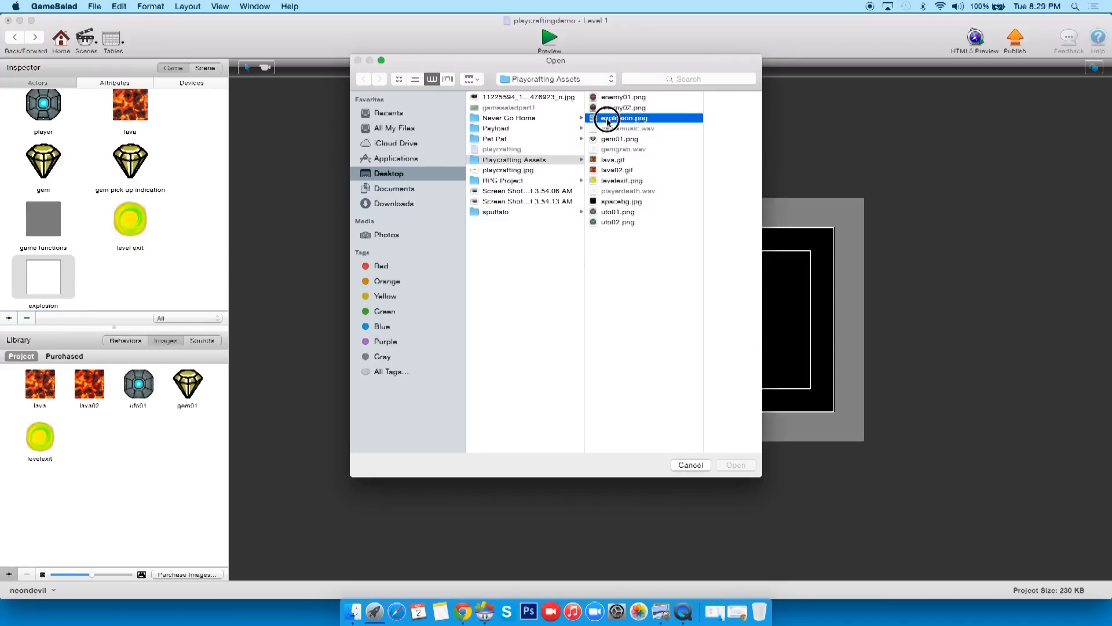
drag(96, 451, 43, 278)
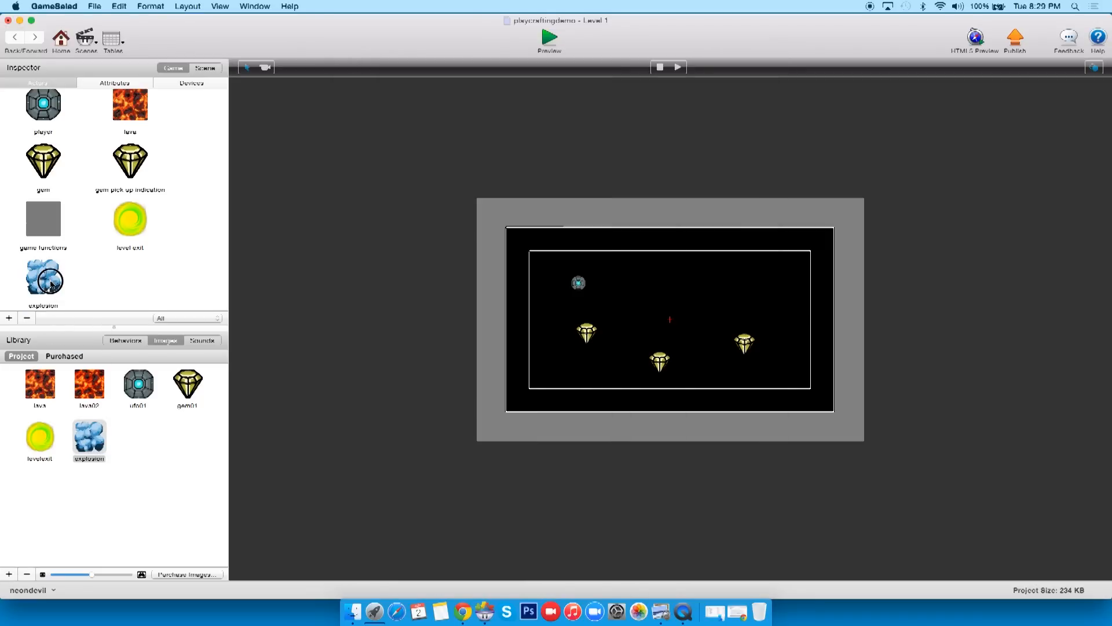
Add a Change Size behavior to the explosion actor with a growth rate of -5
double_click(50, 281)
click(117, 407)
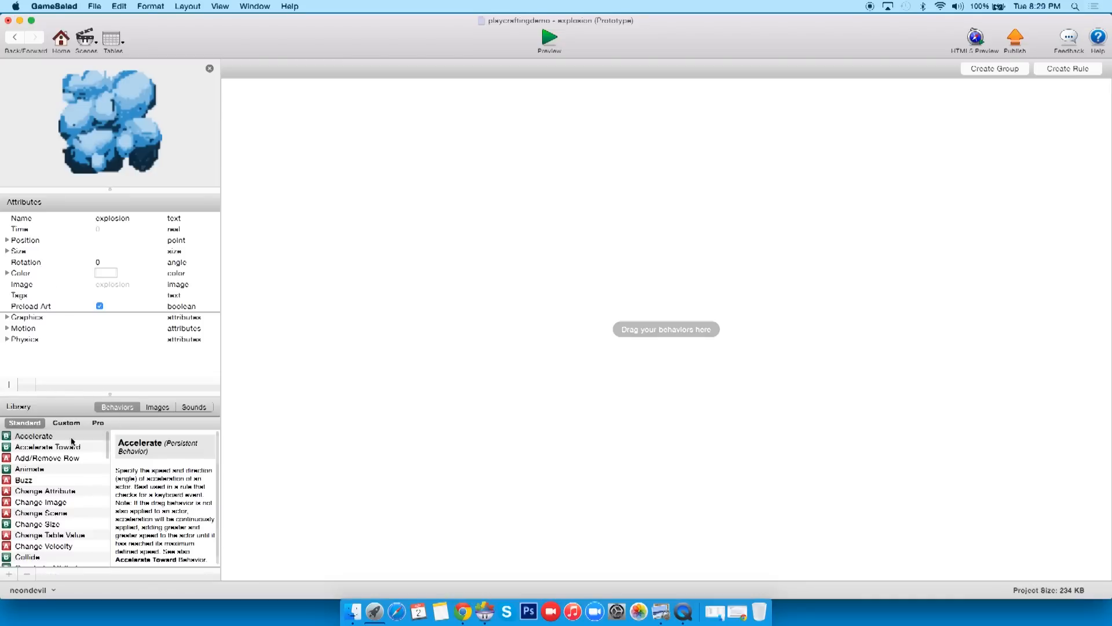
scroll(25, 542, down, 10)
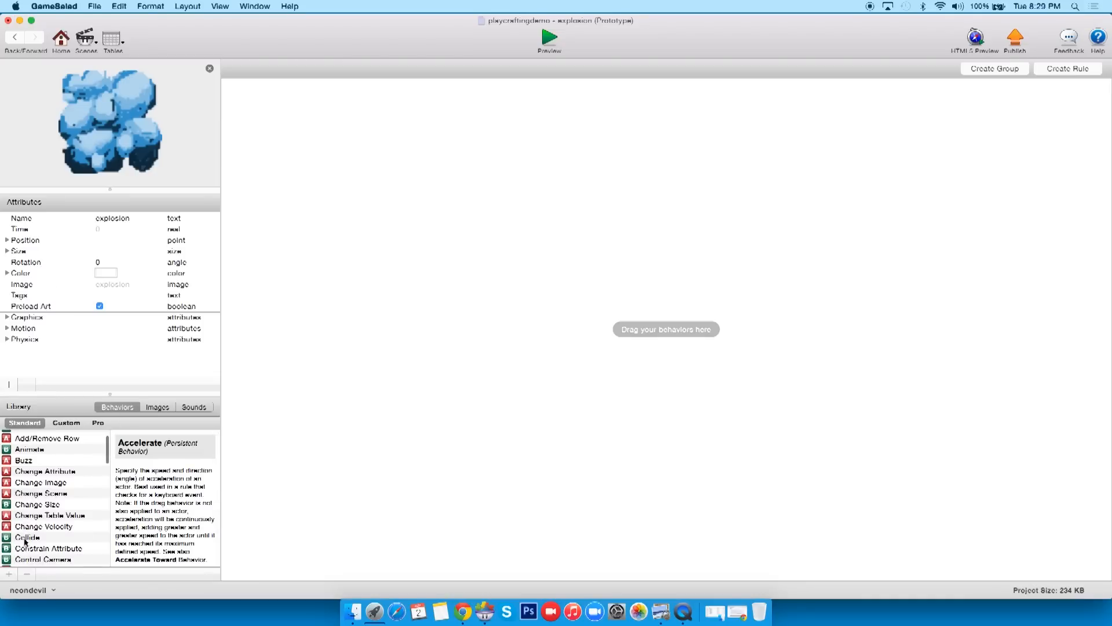
scroll(25, 541, up, 10)
scroll(25, 542, down, 3)
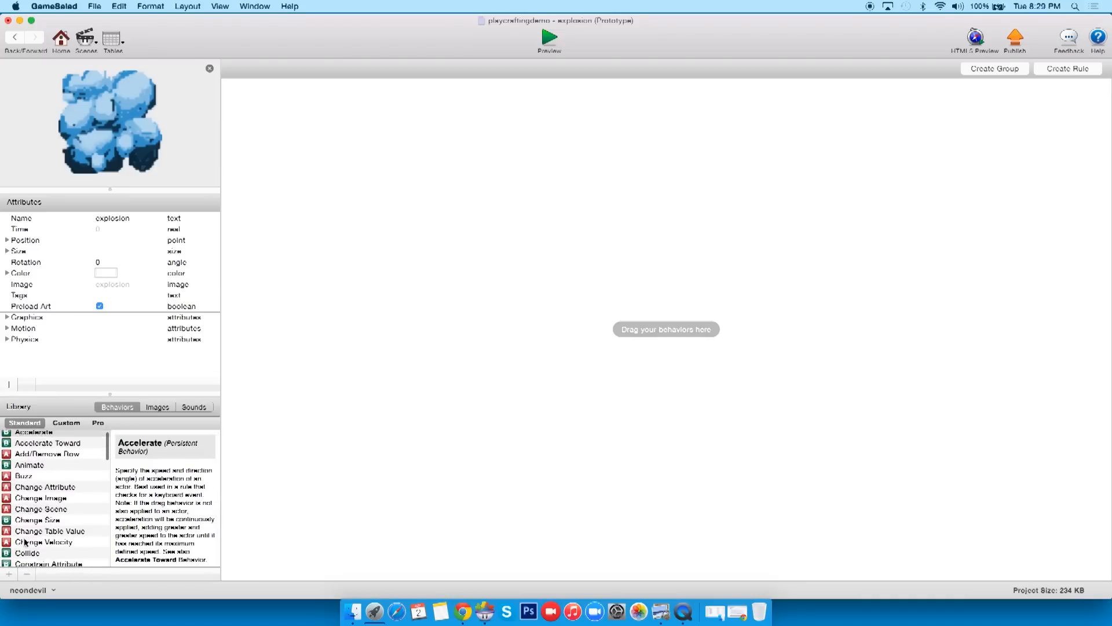
click(58, 497)
drag(58, 497, 436, 352)
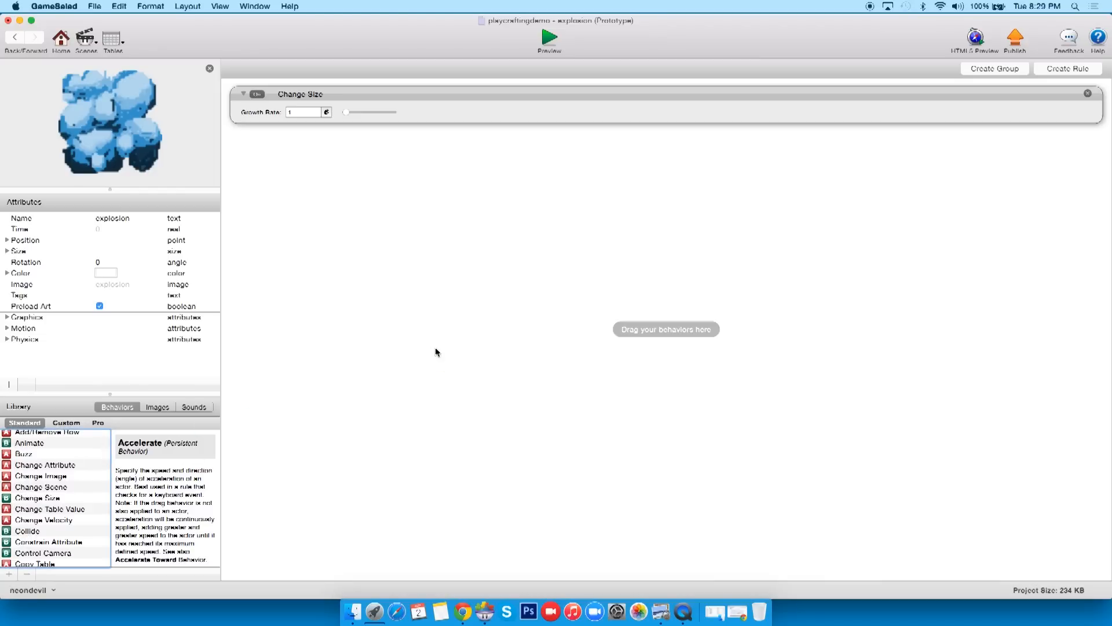
click(320, 112)
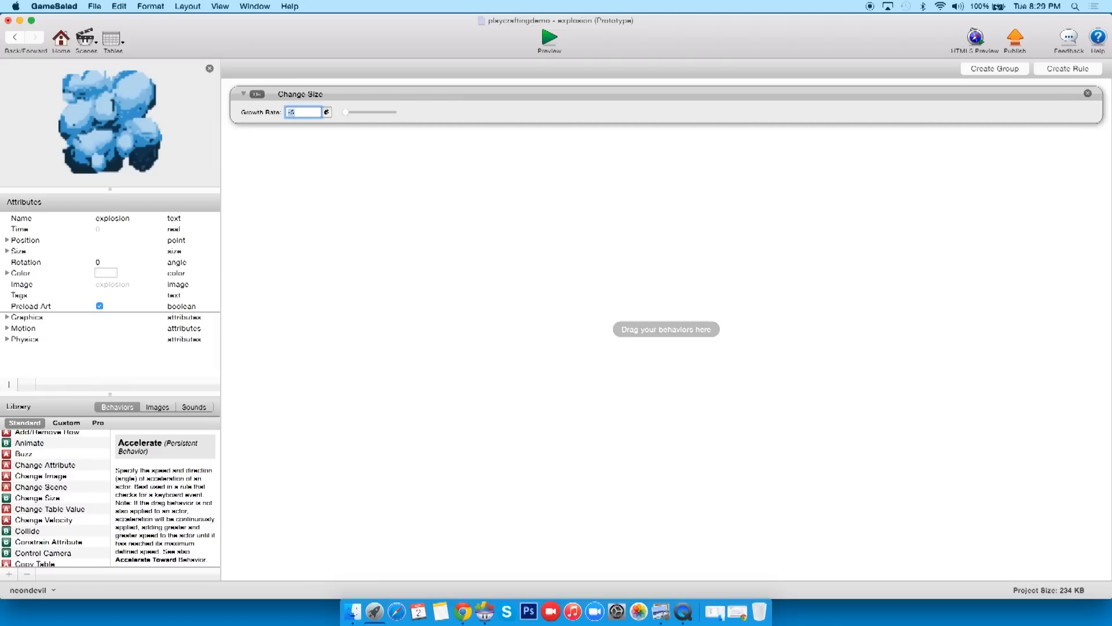
click(398, 222)
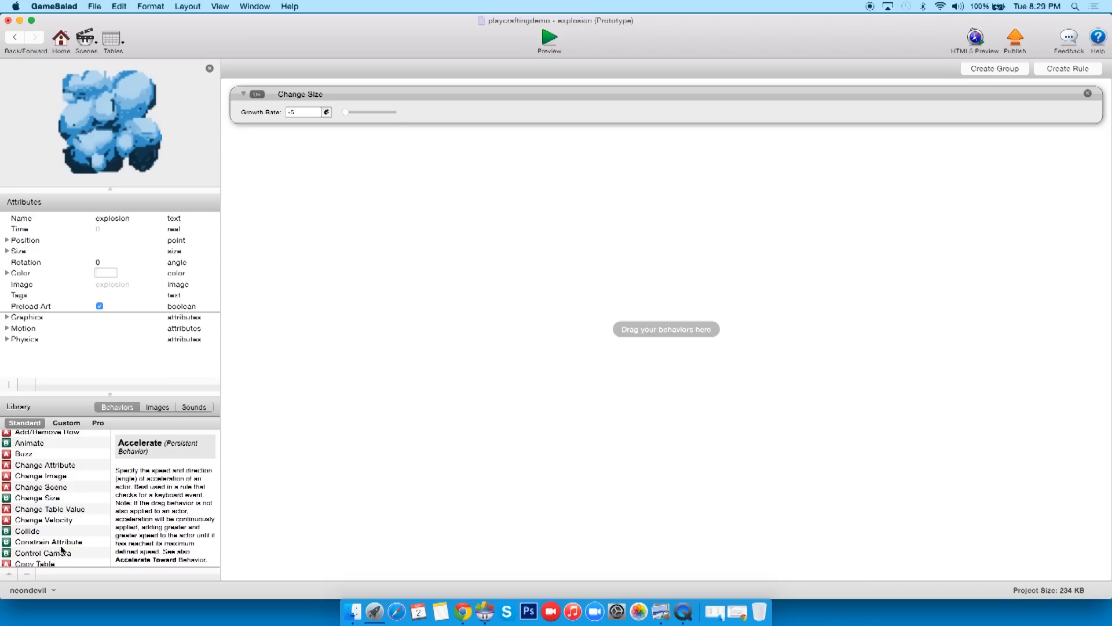
Add a Timer to the explosion actor that runs a Reset Scene behavior after 3 seconds
scroll(69, 542, down, 5)
scroll(69, 542, down, 10)
drag(25, 550, 326, 410)
click(264, 170)
click(256, 175)
click(295, 165)
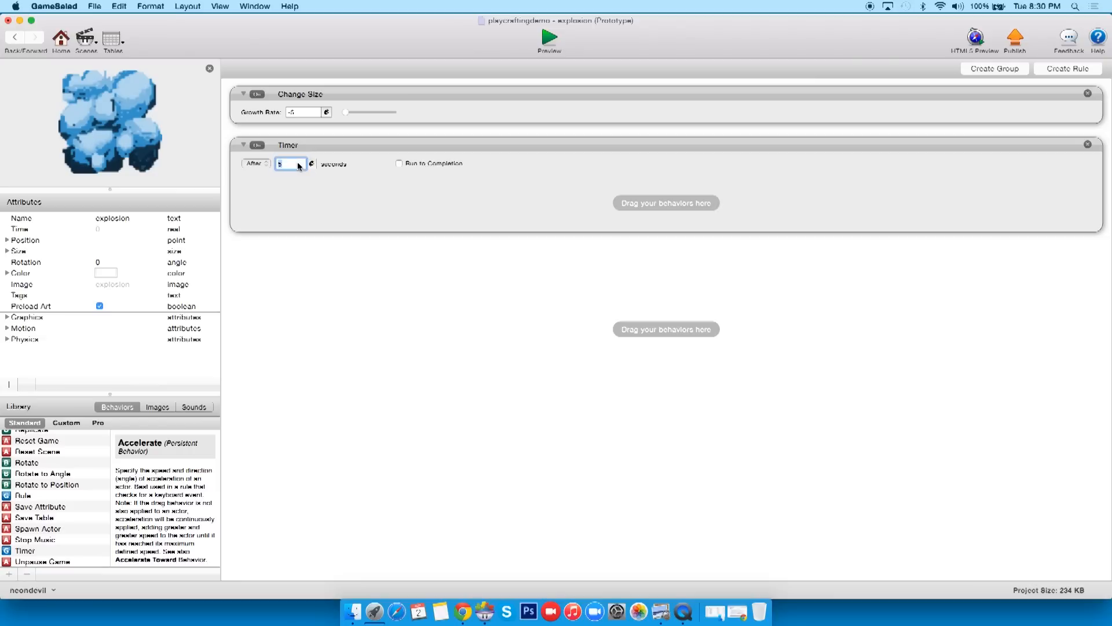
click(24, 453)
drag(25, 454, 363, 220)
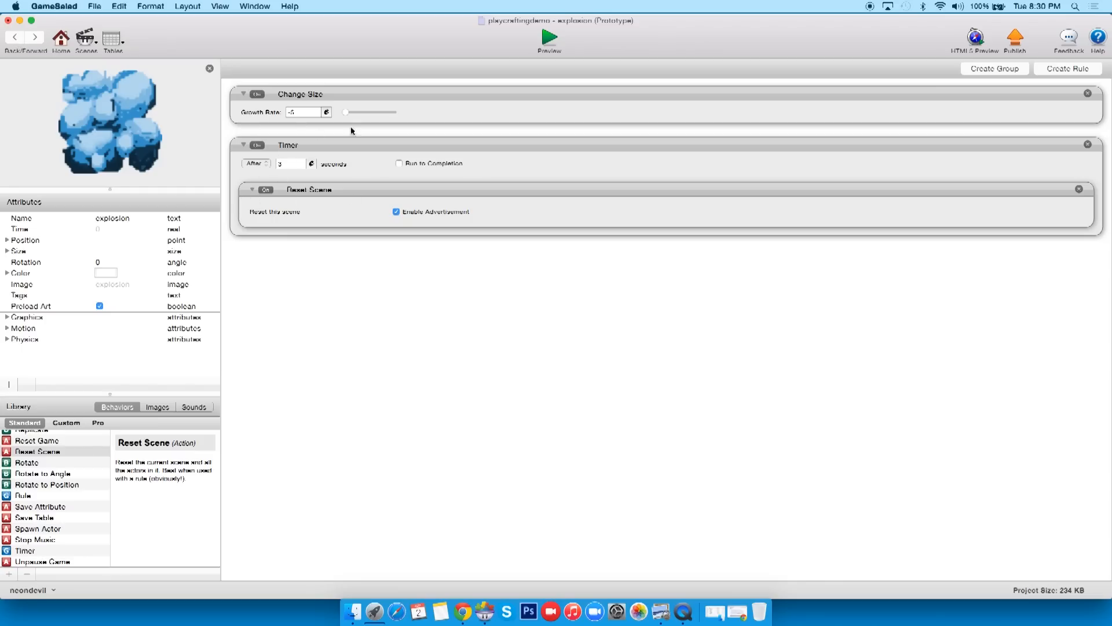
Add a Spawn Actor behavior for explosion to the player's Kill rule, between Play Sound and Destroy
click(14, 37)
click(48, 139)
double_click(48, 139)
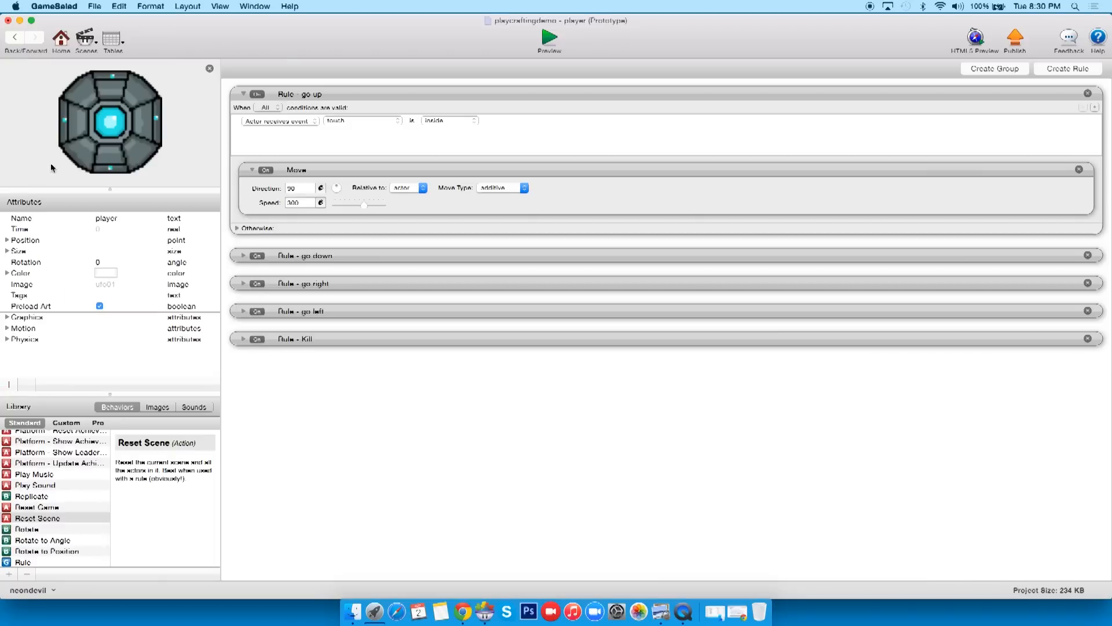
click(243, 339)
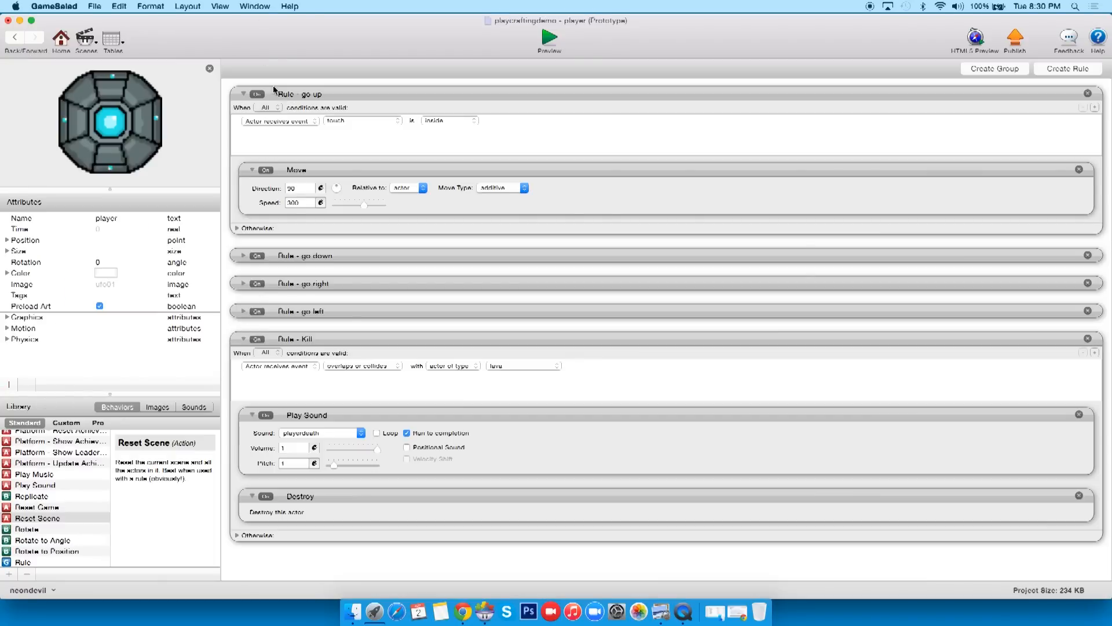
click(243, 95)
scroll(27, 532, down, 5)
drag(28, 530, 356, 351)
drag(405, 415, 406, 352)
click(334, 381)
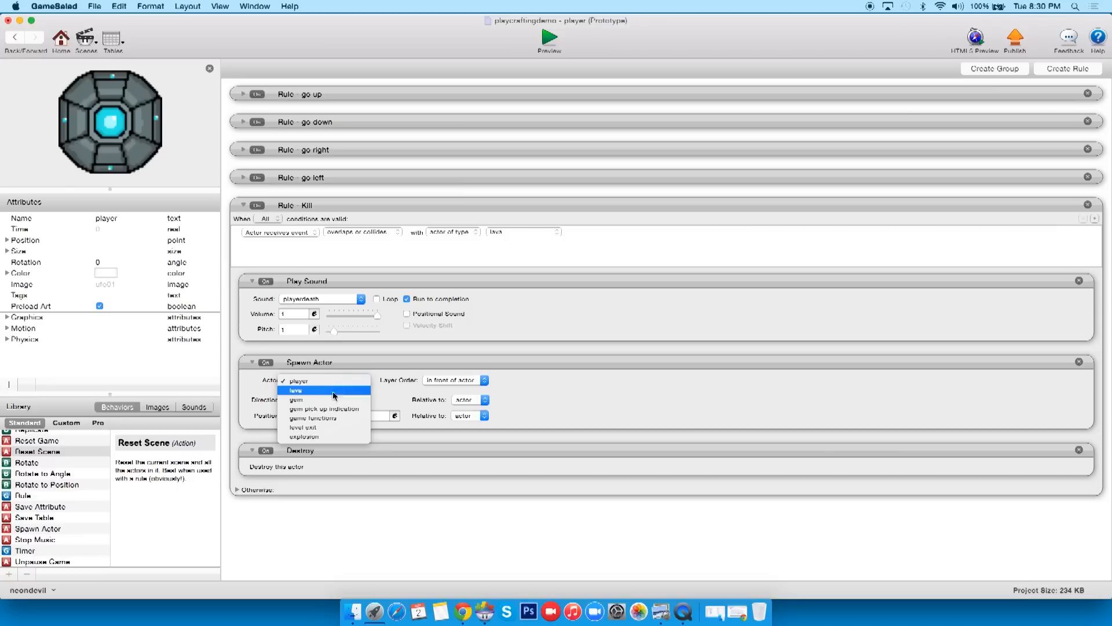
click(322, 434)
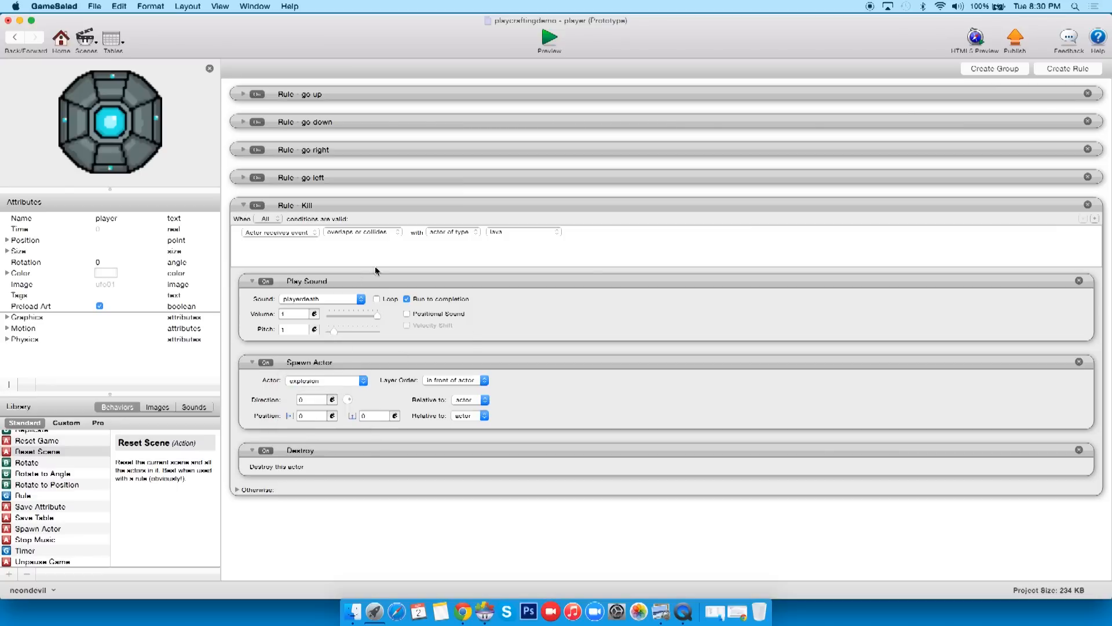
Preview the game and steer the player down into the lava to test the explosion and scene reset
click(545, 45)
key(Down)
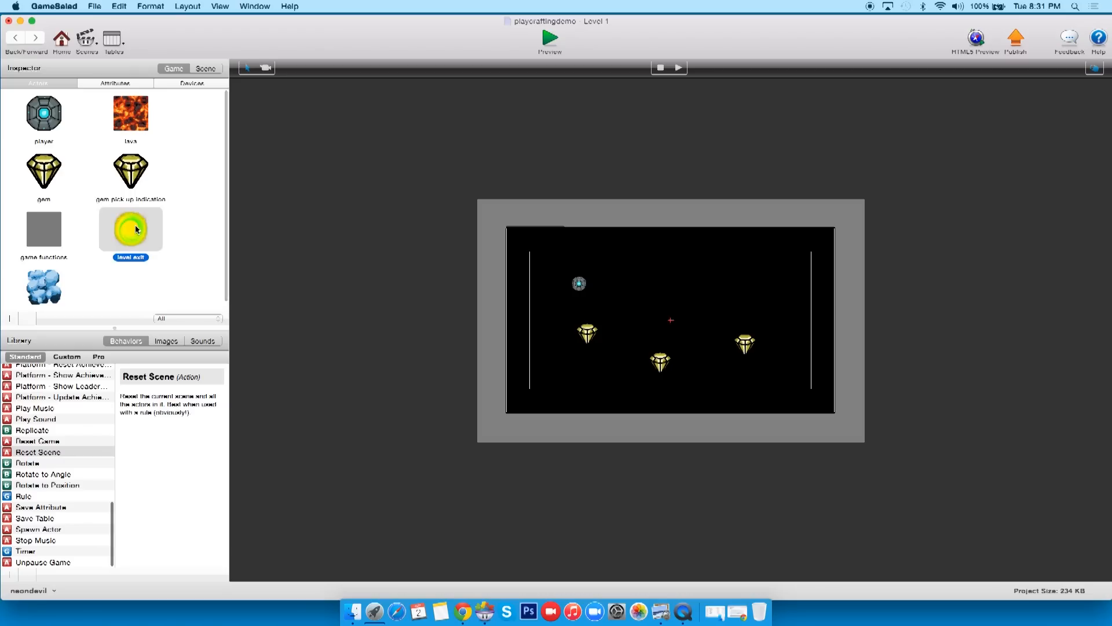
Copy the reset counter Change Attribute behavior from the level exit actor into the explosion actor's Timer, above Reset Scene
double_click(136, 225)
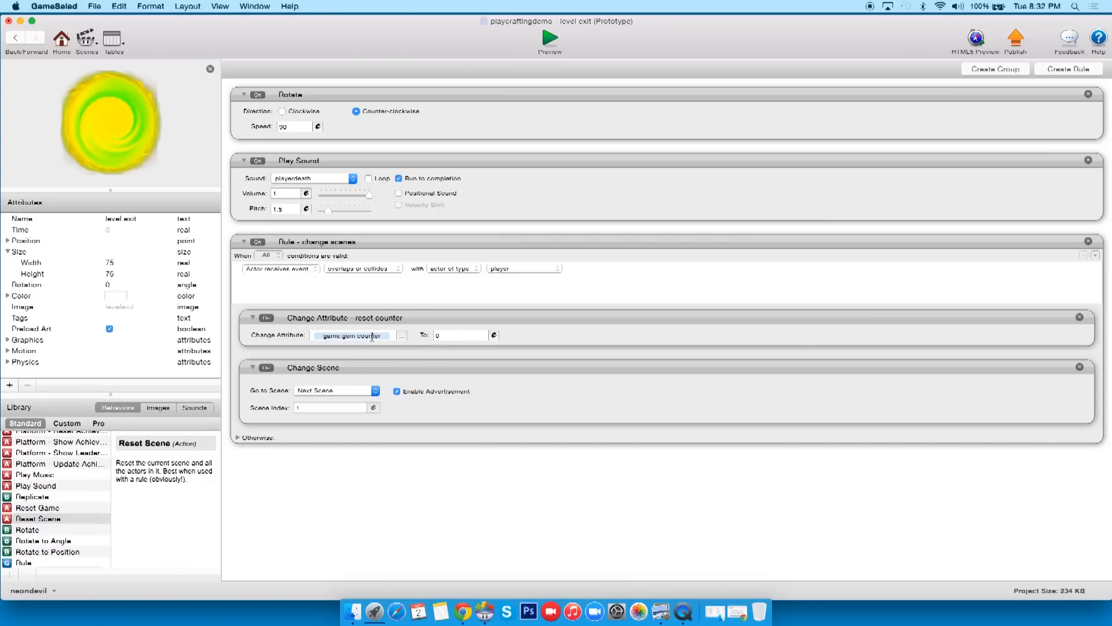
click(406, 321)
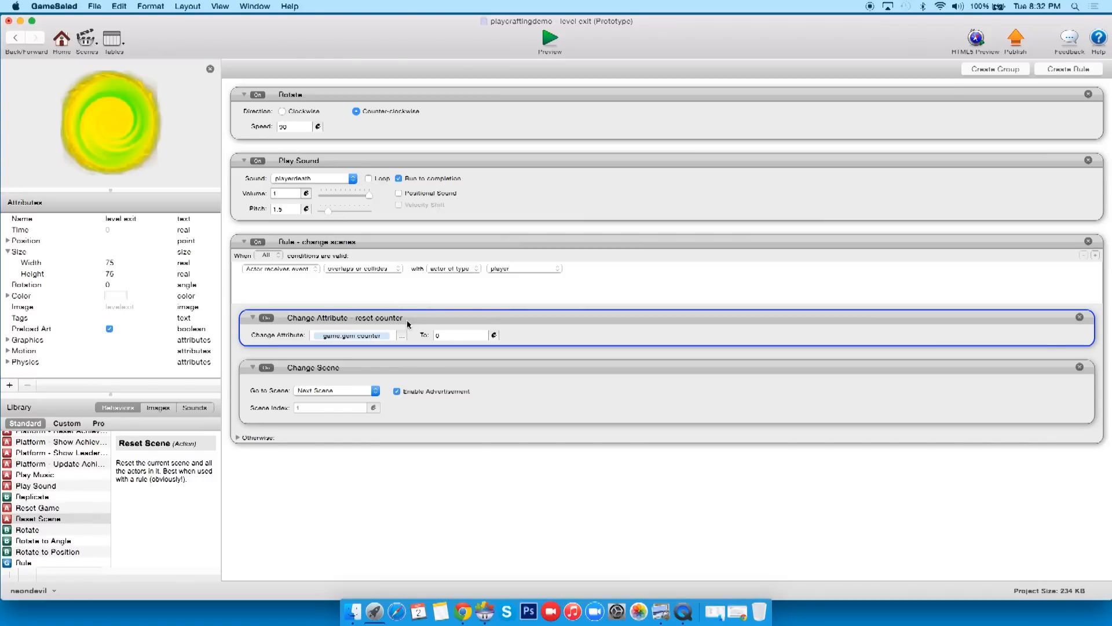
click(15, 37)
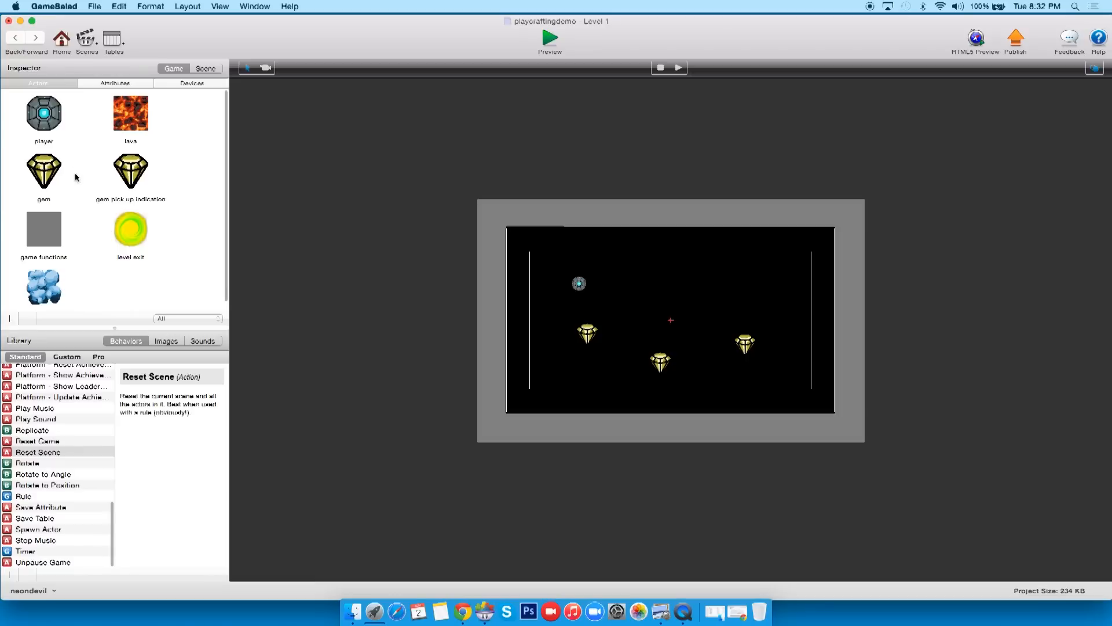
click(49, 277)
double_click(49, 277)
click(299, 191)
key(cmd+v)
drag(323, 248, 319, 188)
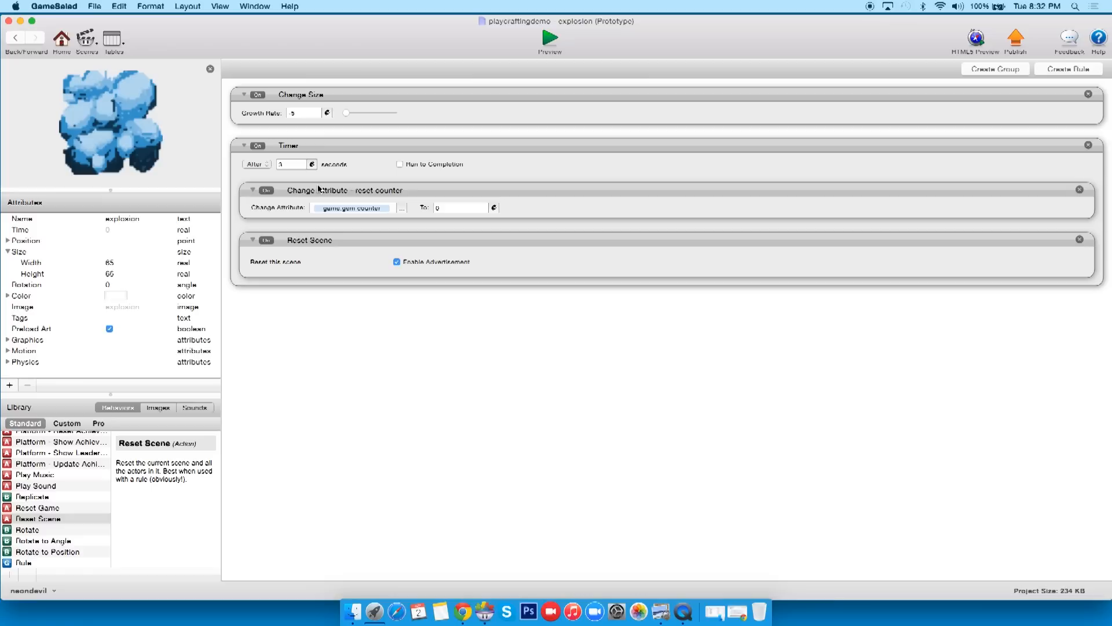